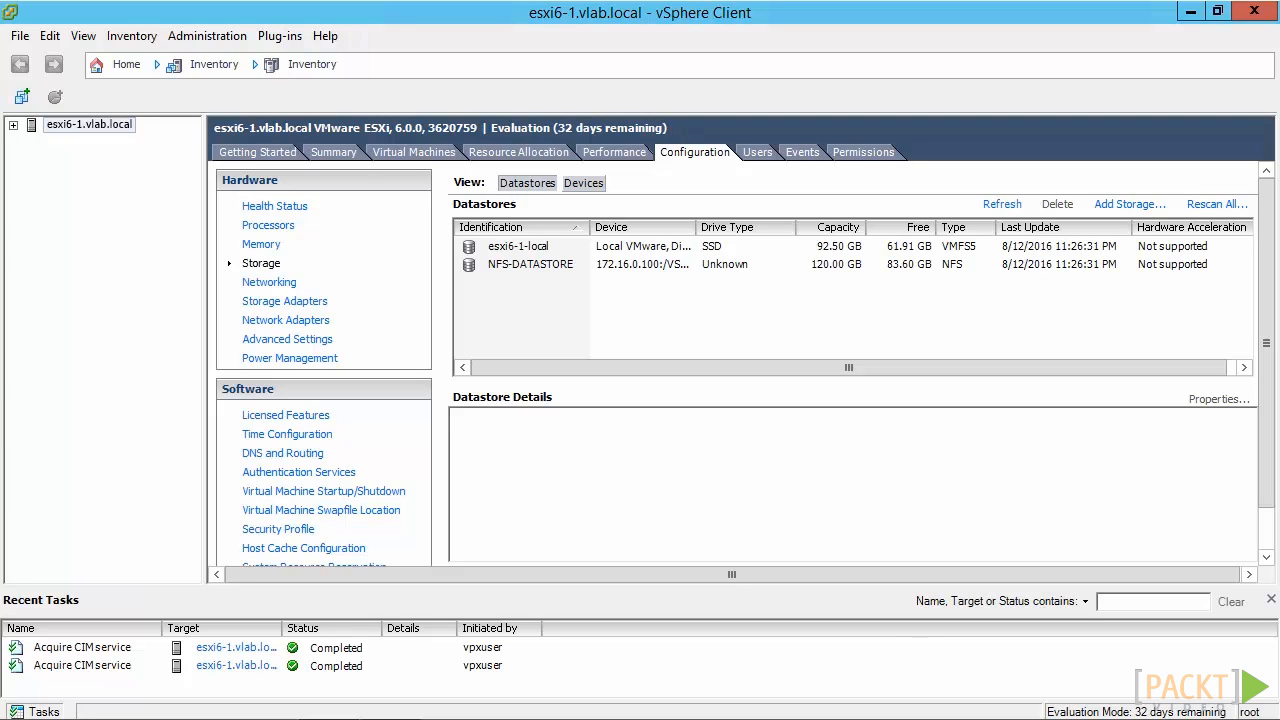
- Refresh the host's datastores and rescan all adapters for new storage devices and new VMFS volumes
click(589, 186)
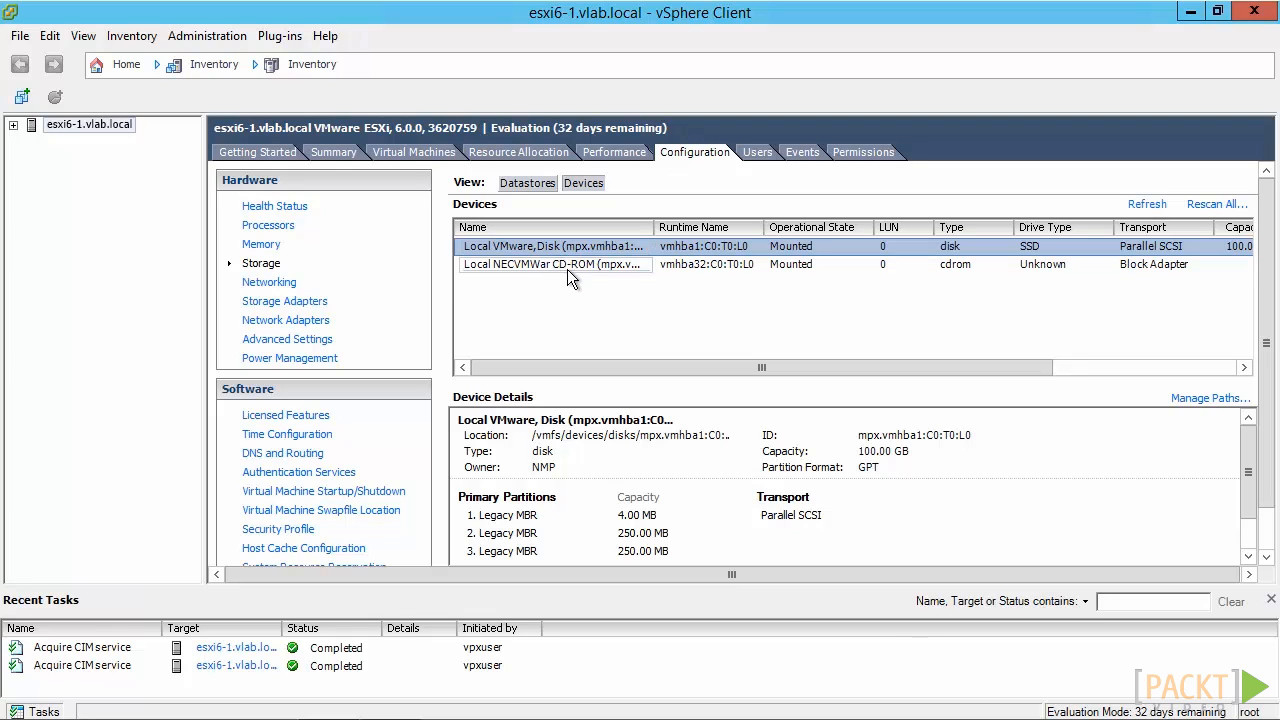
click(548, 190)
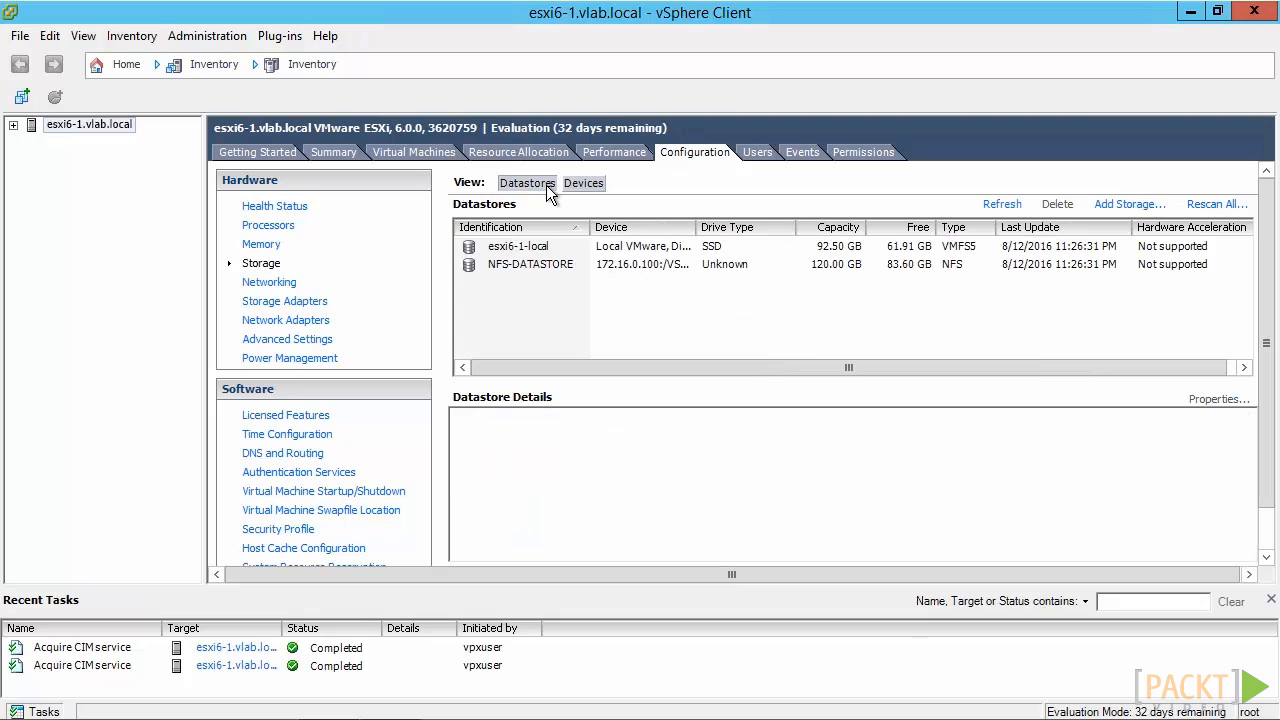
click(1004, 207)
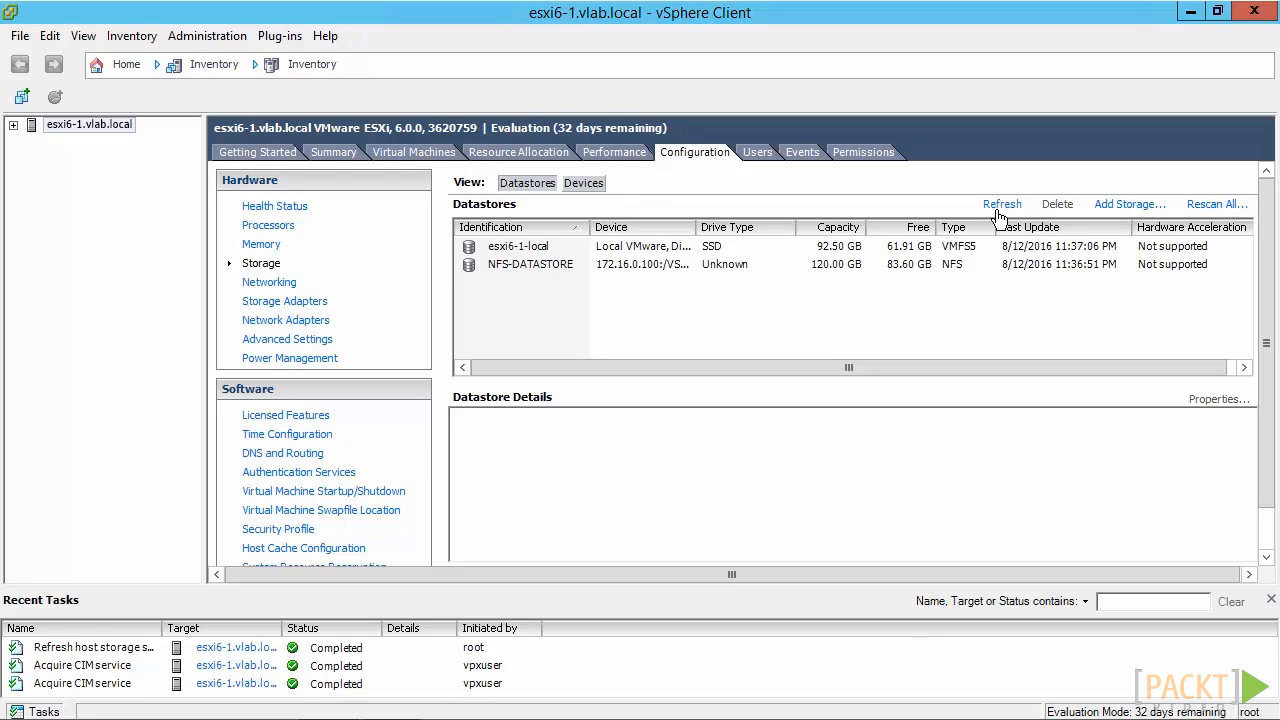
click(1218, 205)
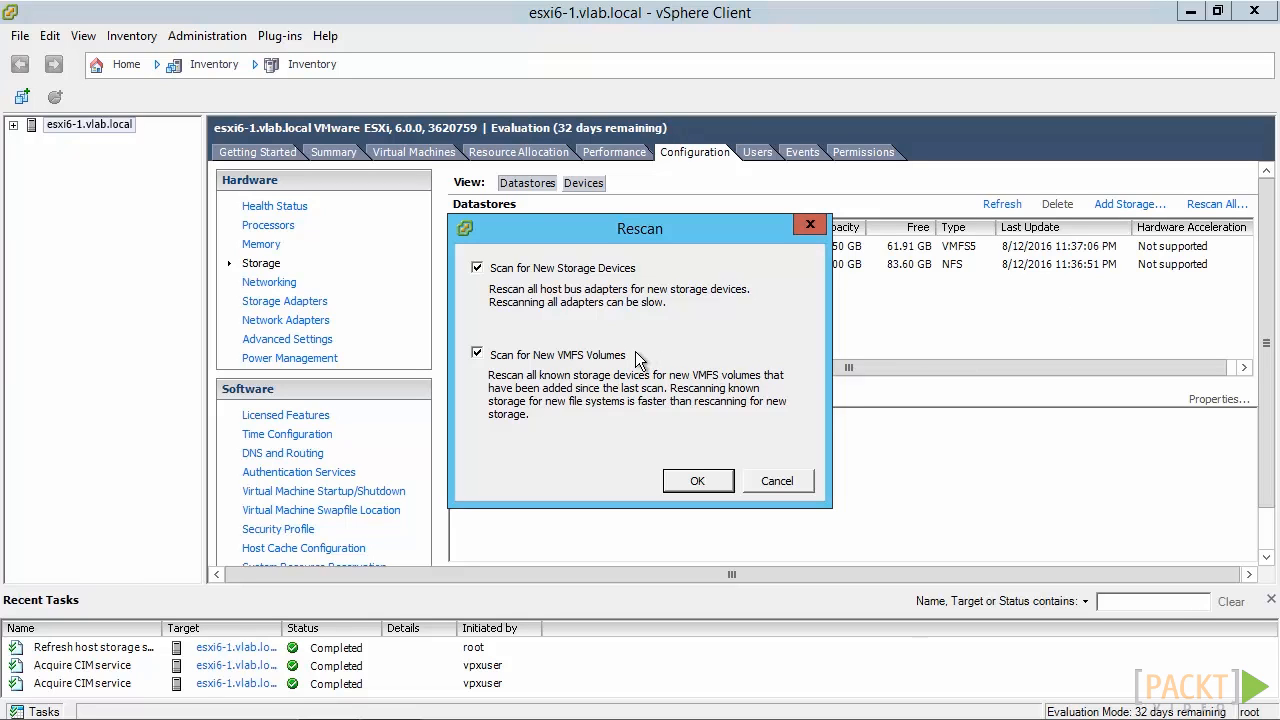
click(695, 480)
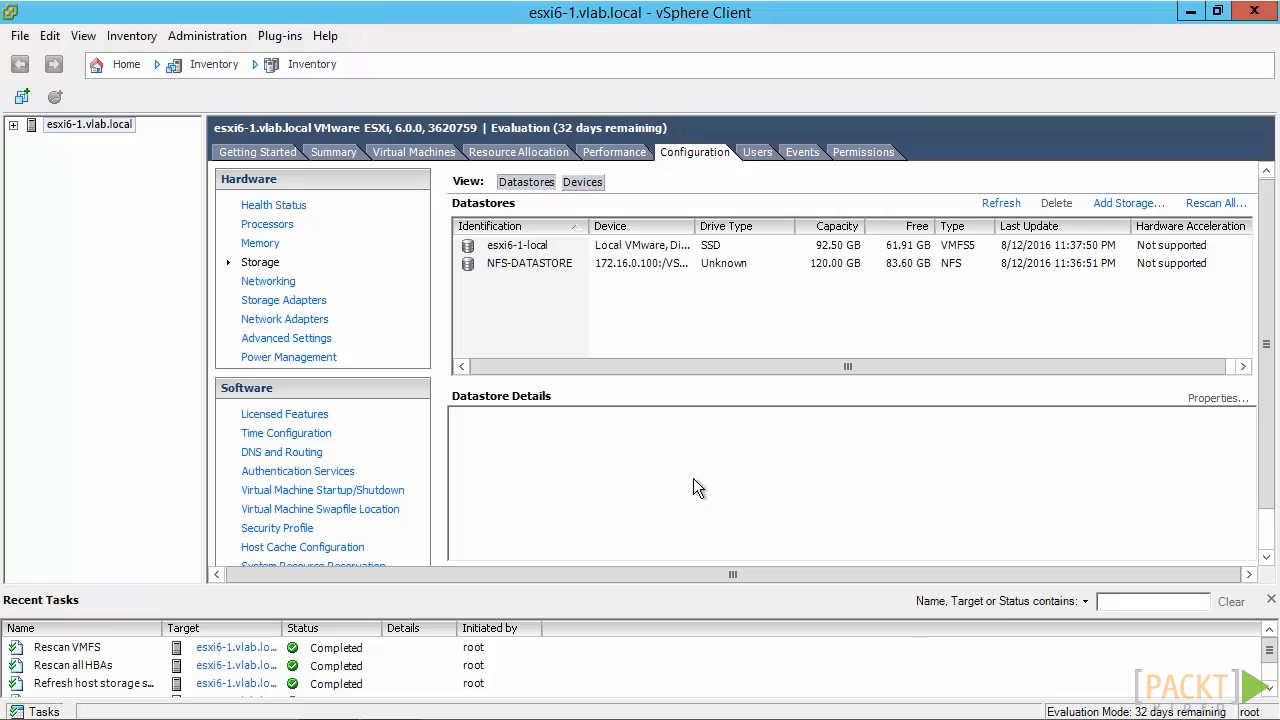
- Compare the device details and partitions of the local VMware disks vmhba1:C0:T1:L0 and vmhba1:C0:T0:L0
click(570, 184)
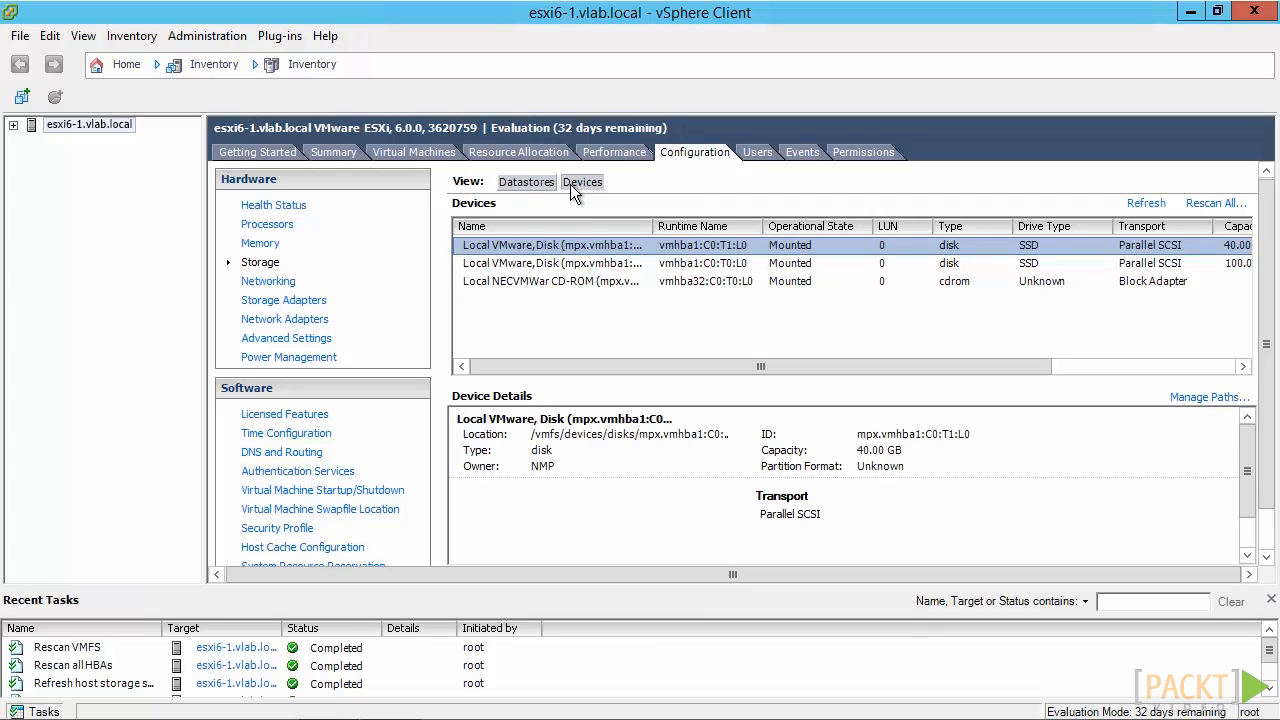
click(742, 266)
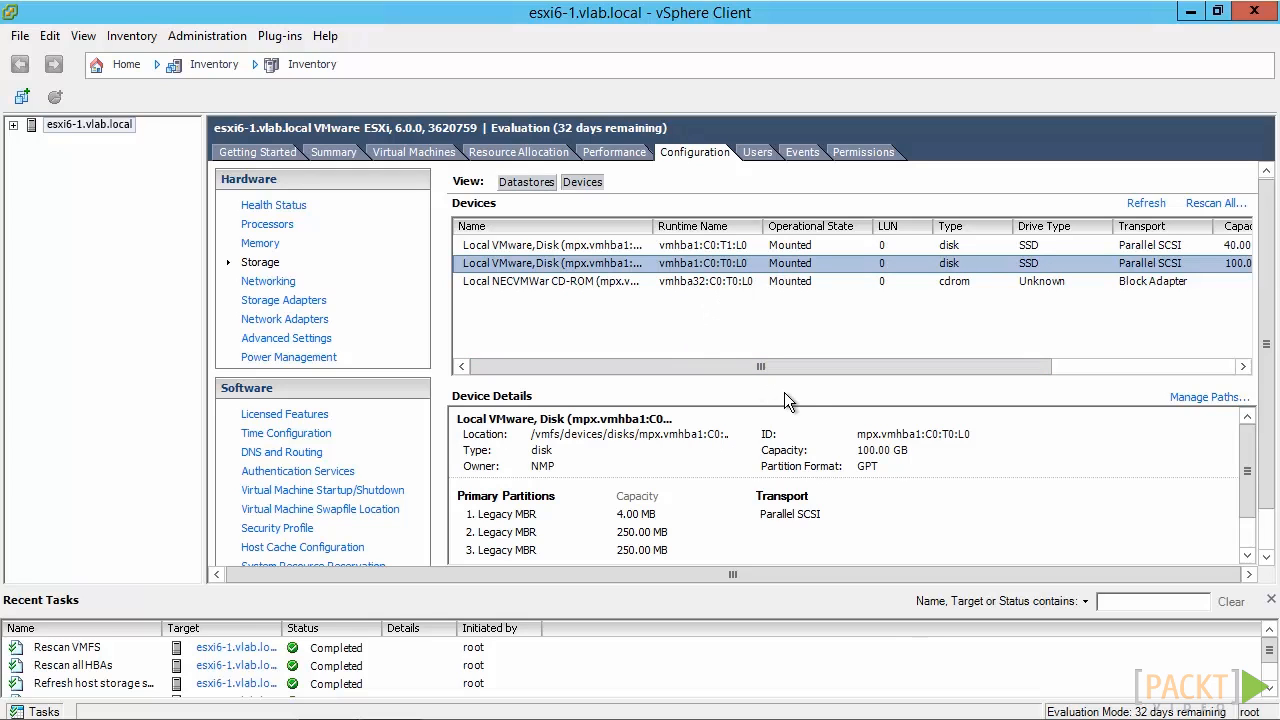
click(1229, 250)
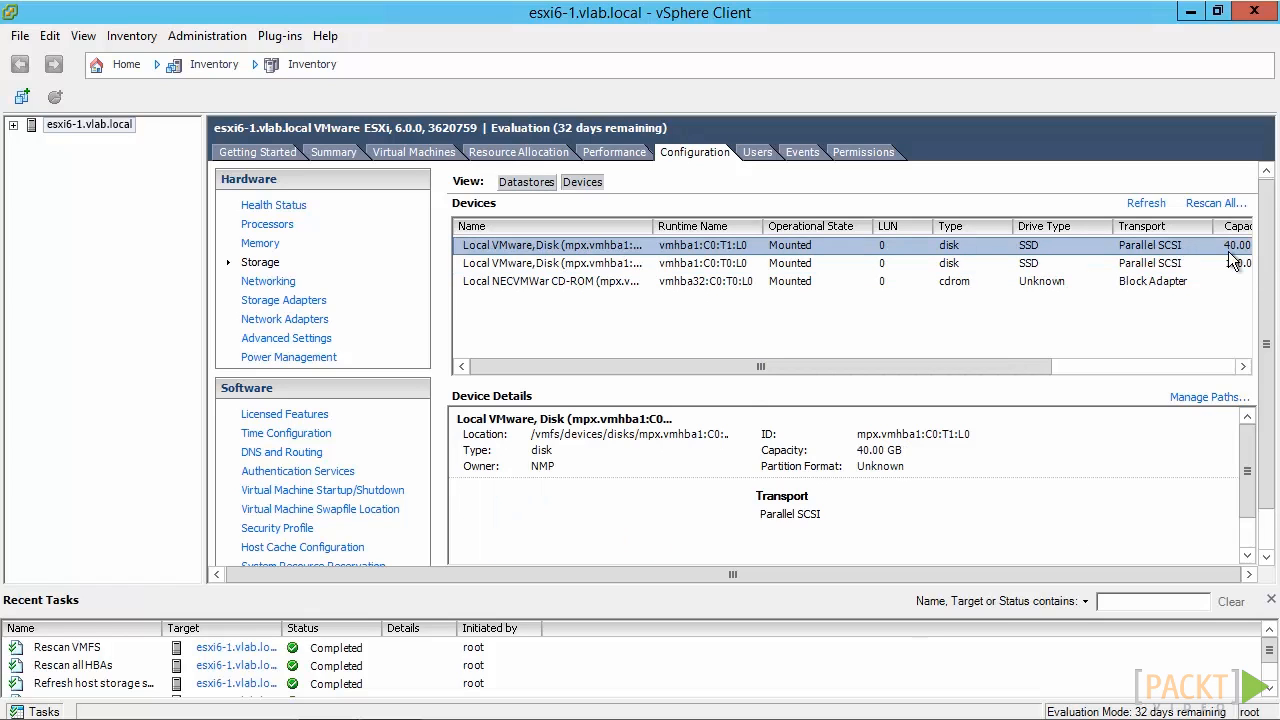
click(1248, 541)
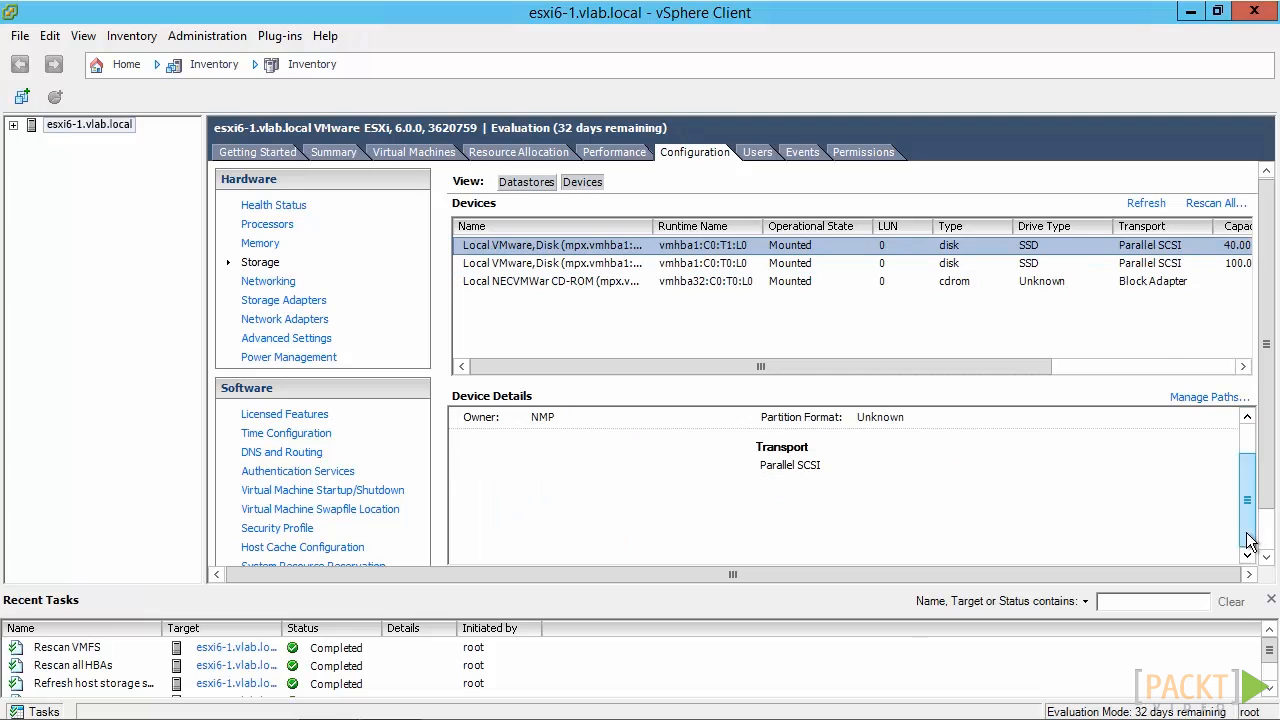
click(895, 266)
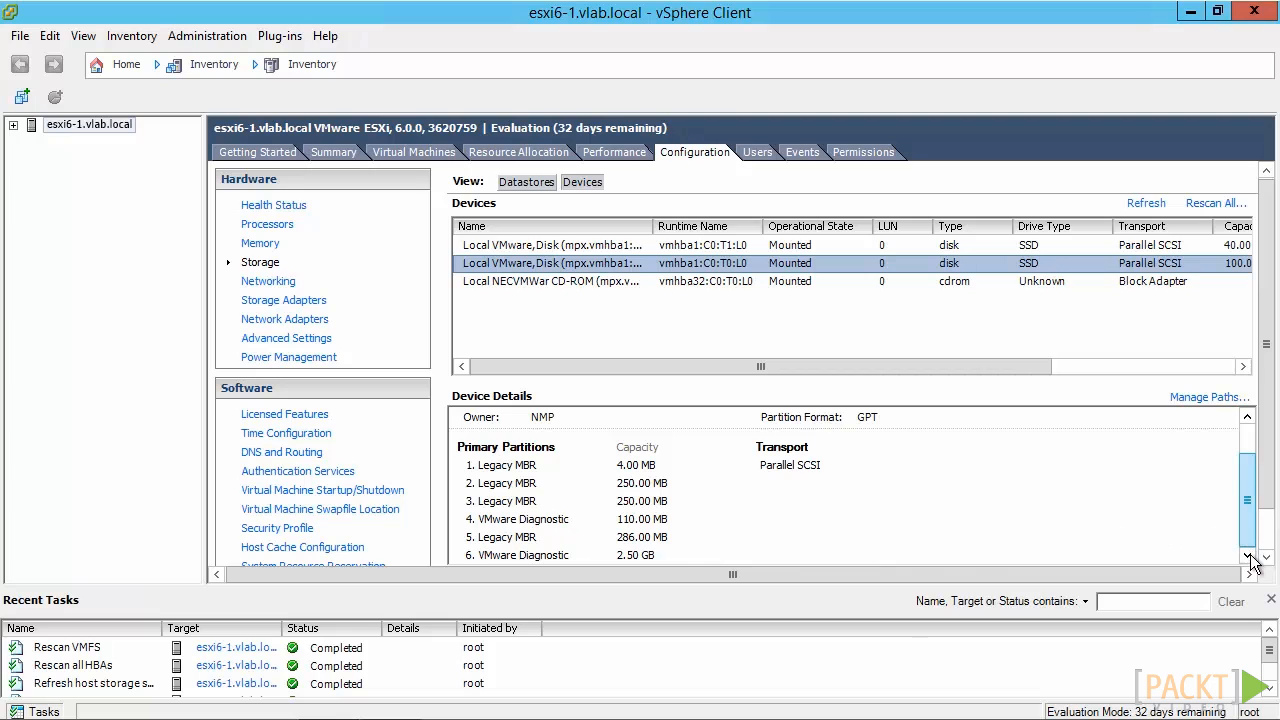
scroll(1252, 527, up, 1)
scroll(1257, 522, down, 1)
scroll(1255, 482, up, 1)
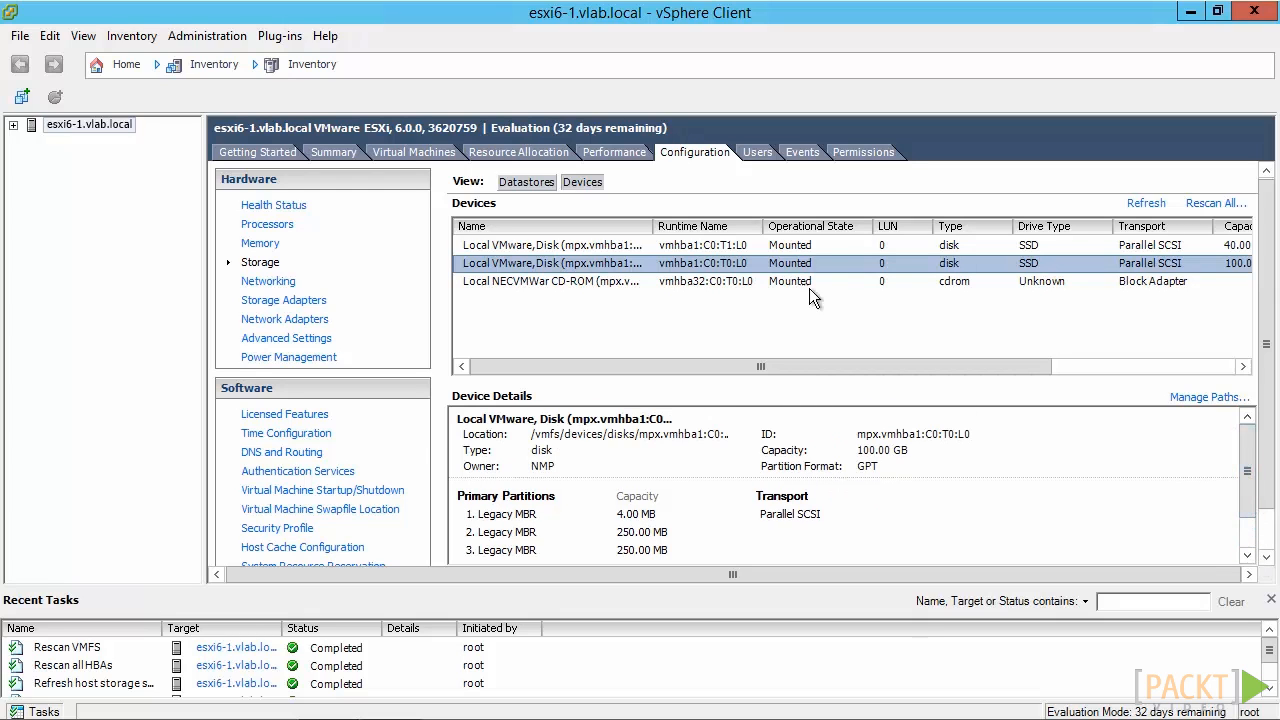
click(617, 247)
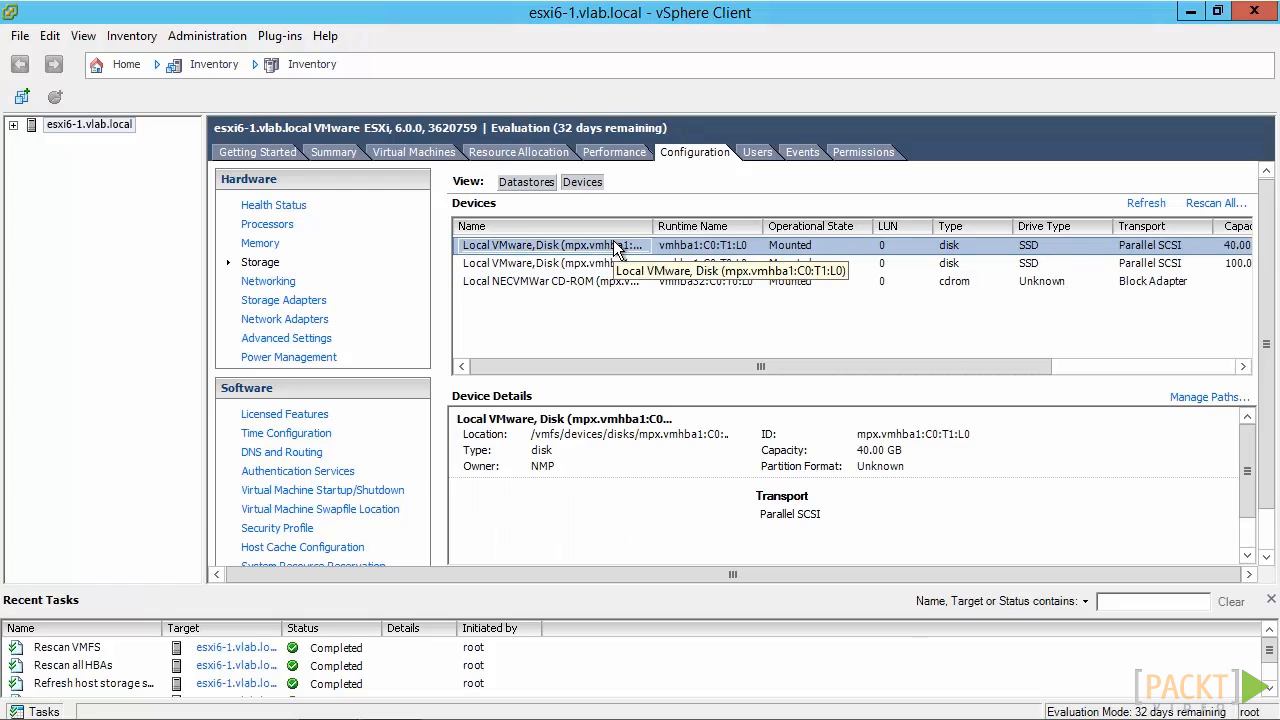
- Begin adding a Disk/LUN datastore on the local disk vmhba1:C0:T1:L0 and accept its disk layout
click(520, 186)
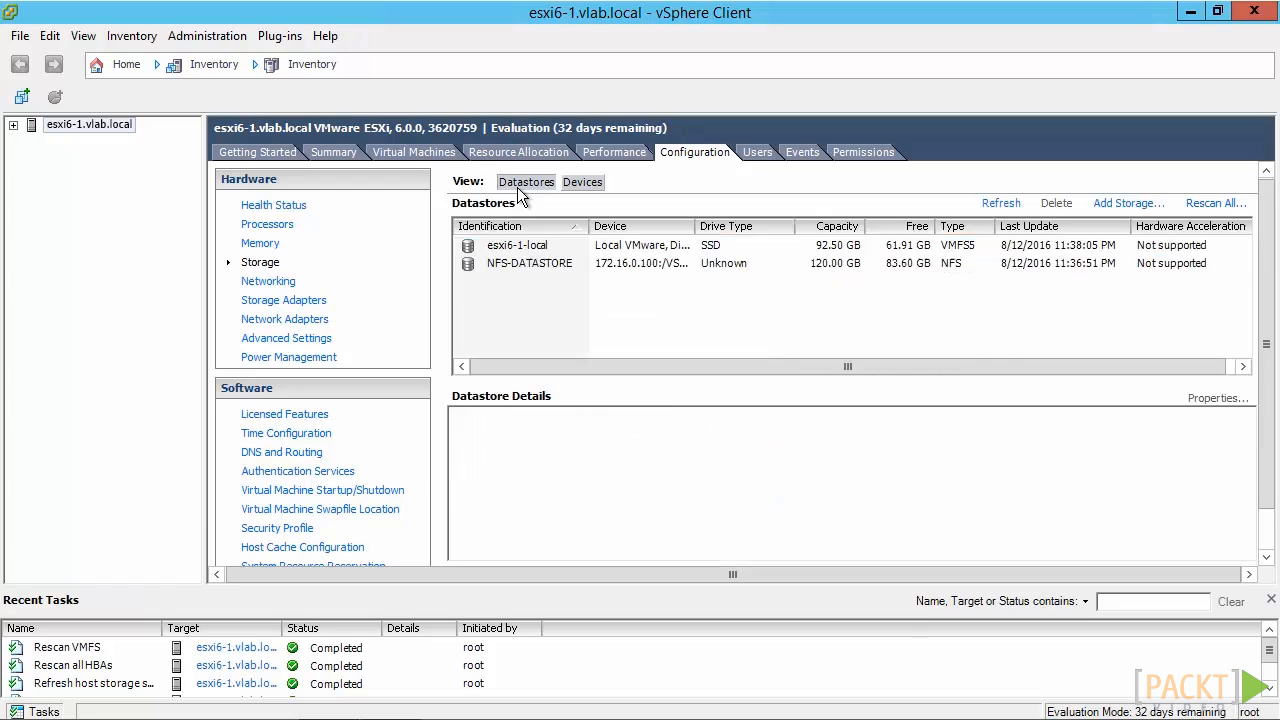
click(1117, 208)
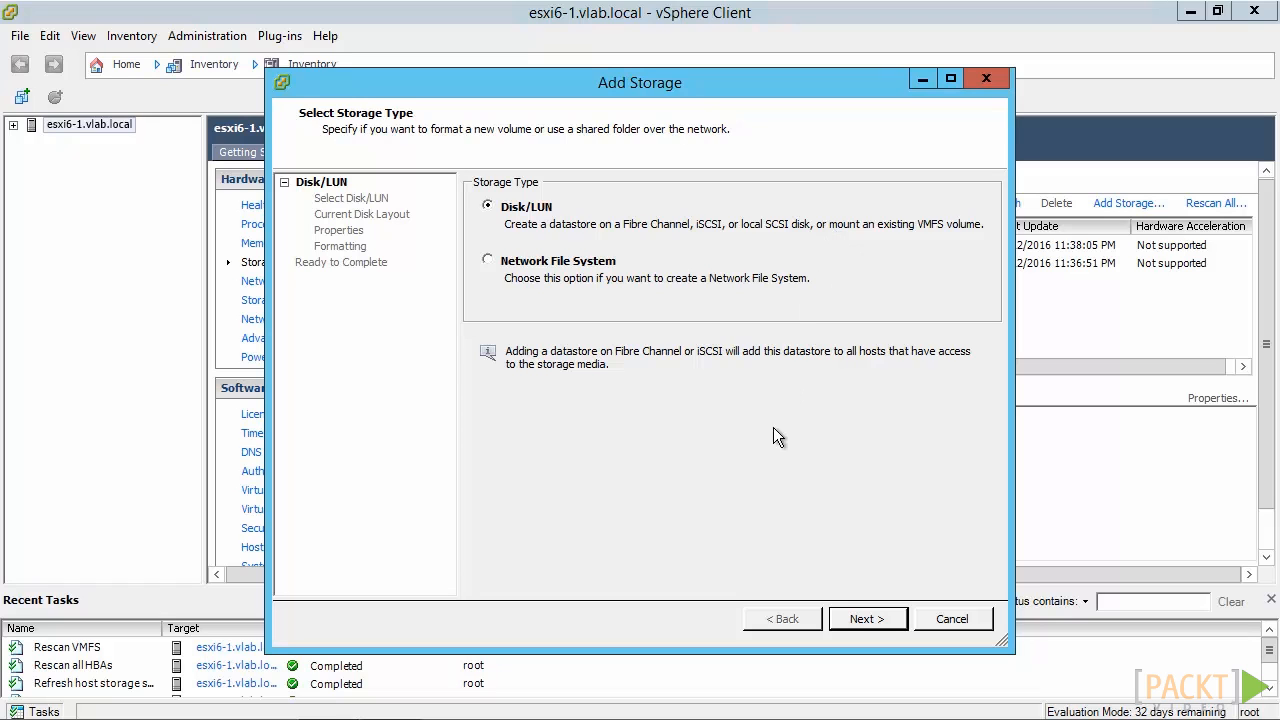
click(867, 619)
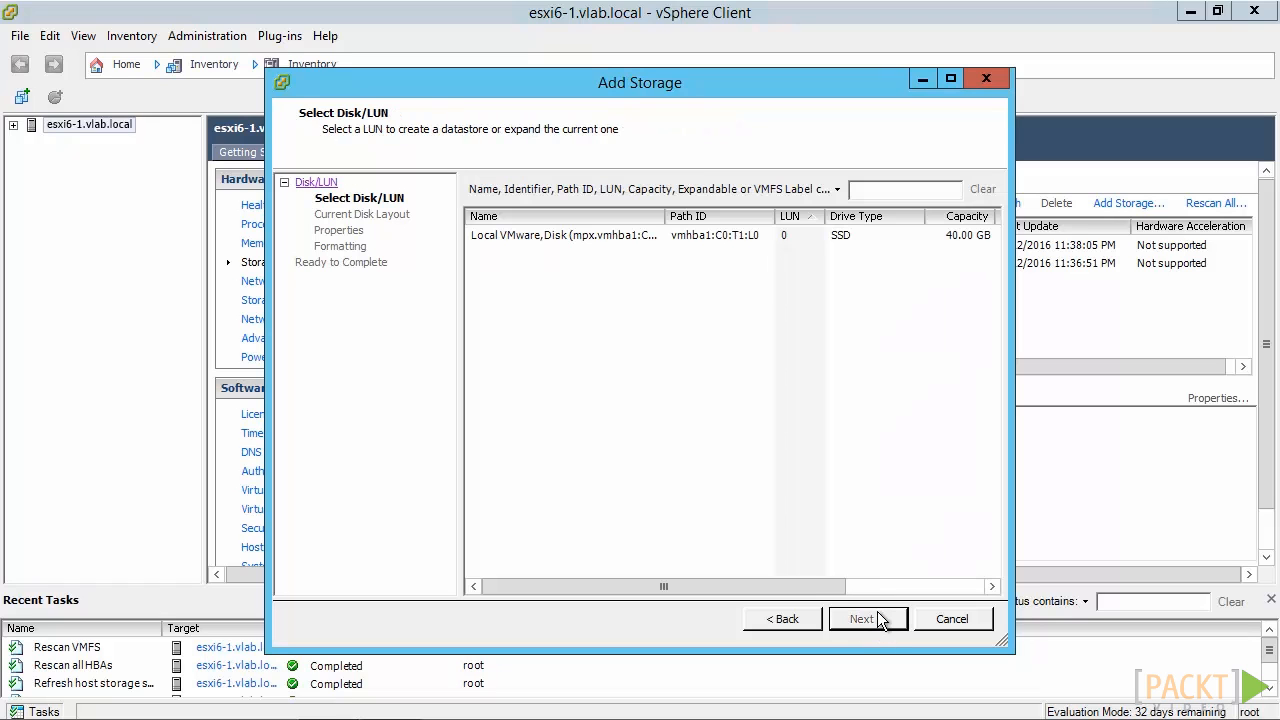
click(586, 240)
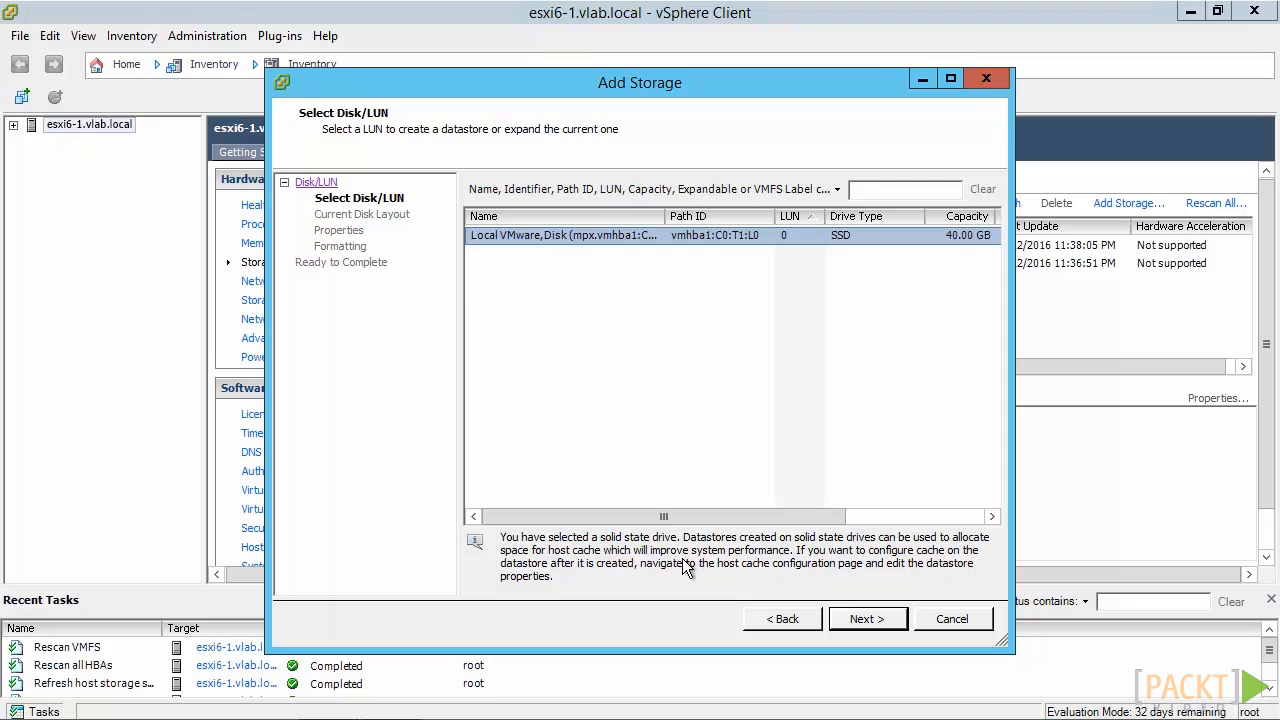
click(852, 618)
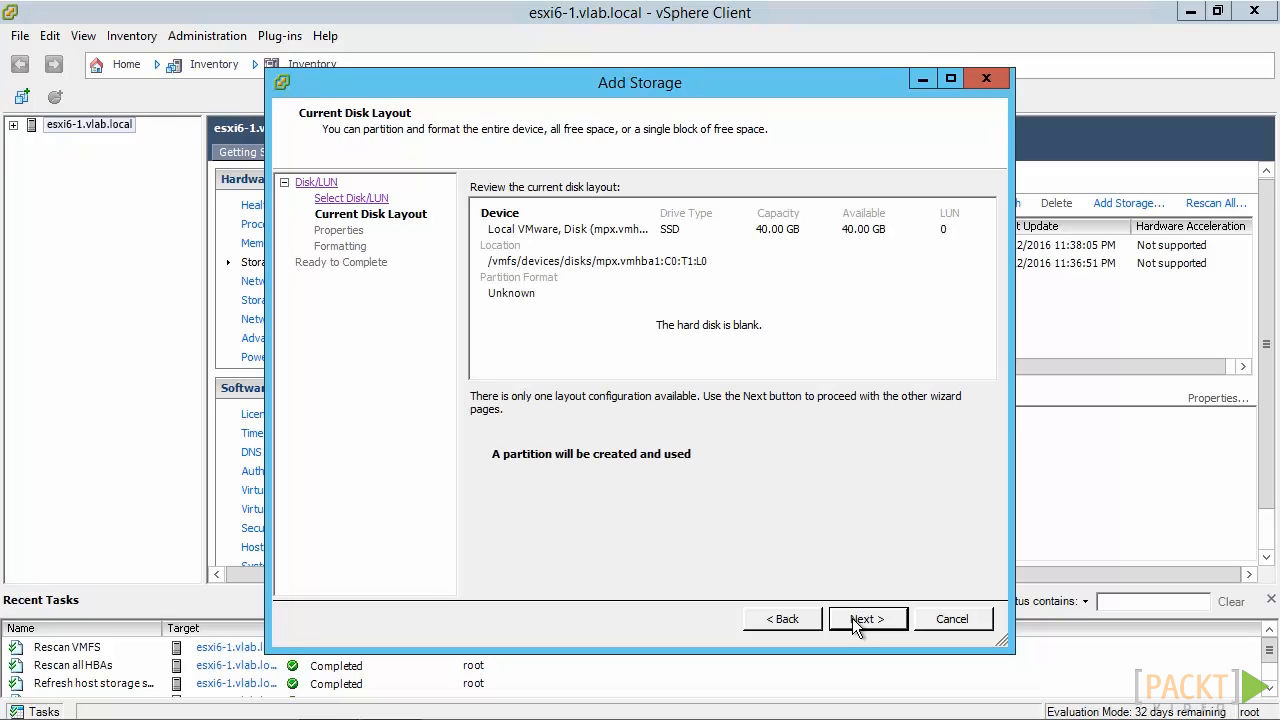
click(852, 617)
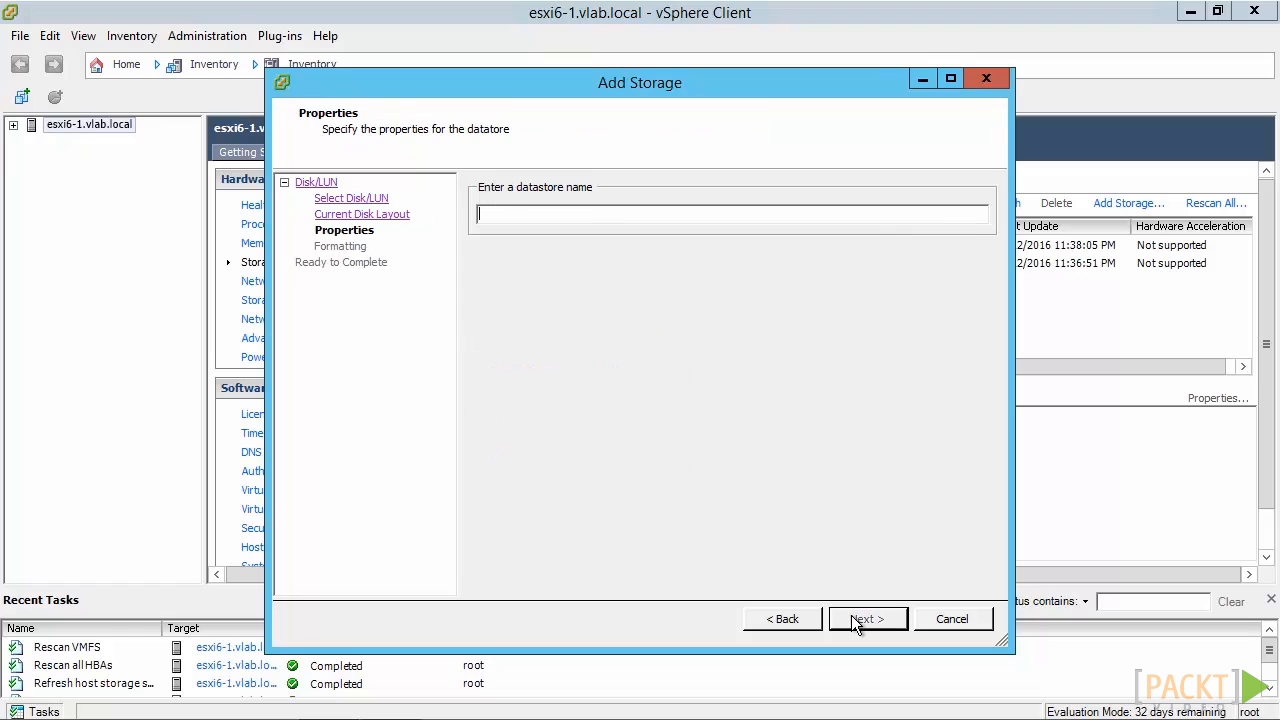
- Name the datastore VMFS-ESXI61-LOCAL-B, allocate the maximum available space and finish creating it
text(VMFS-ESXI61-LOCAL)
click(851, 615)
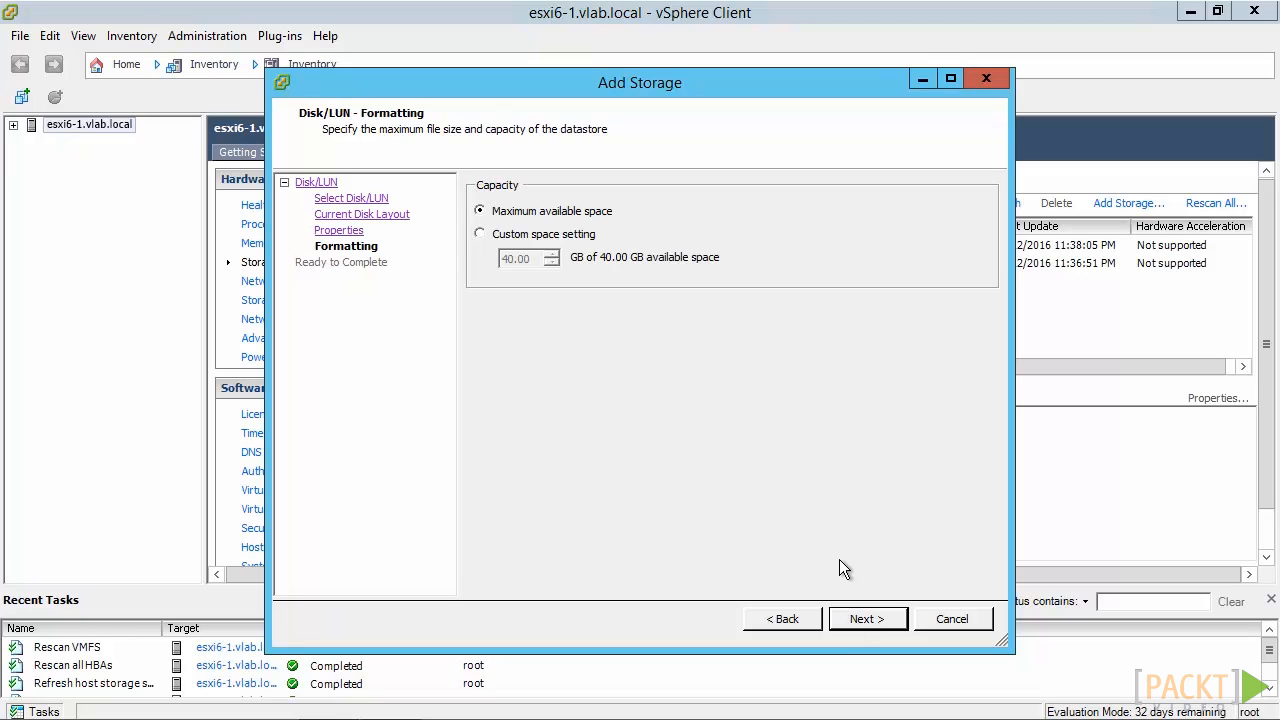
click(865, 620)
click(866, 620)
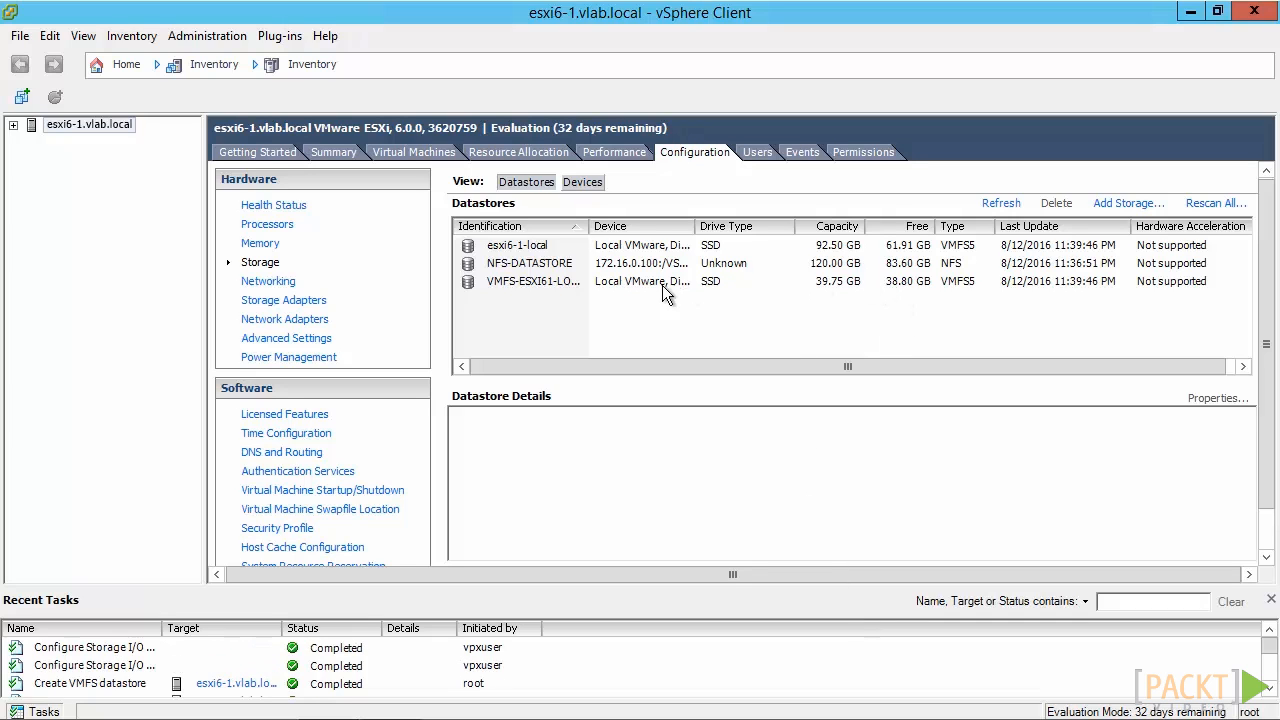
- Review the datastore details of VMFS-ESXI61-LOCAL-B and esxi6-1-local, including the new datastore's paths, formatting and extents
click(560, 285)
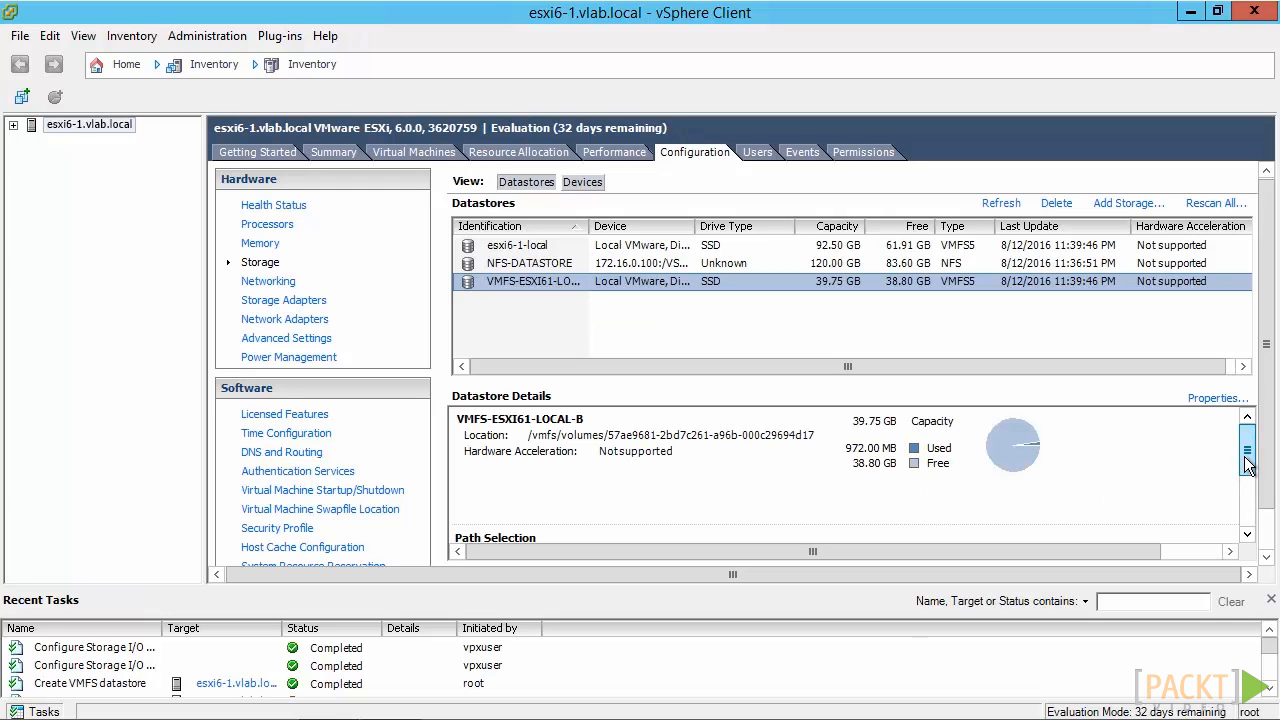
drag(1247, 463, 1247, 525)
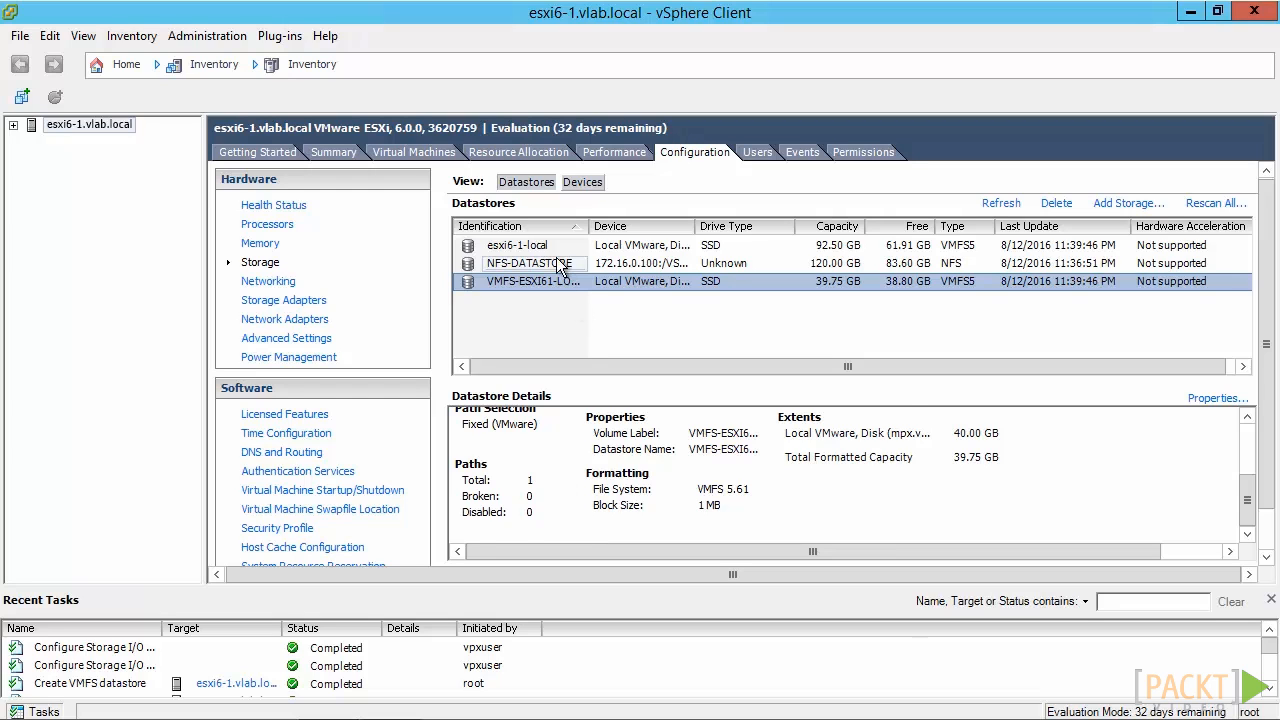
click(517, 245)
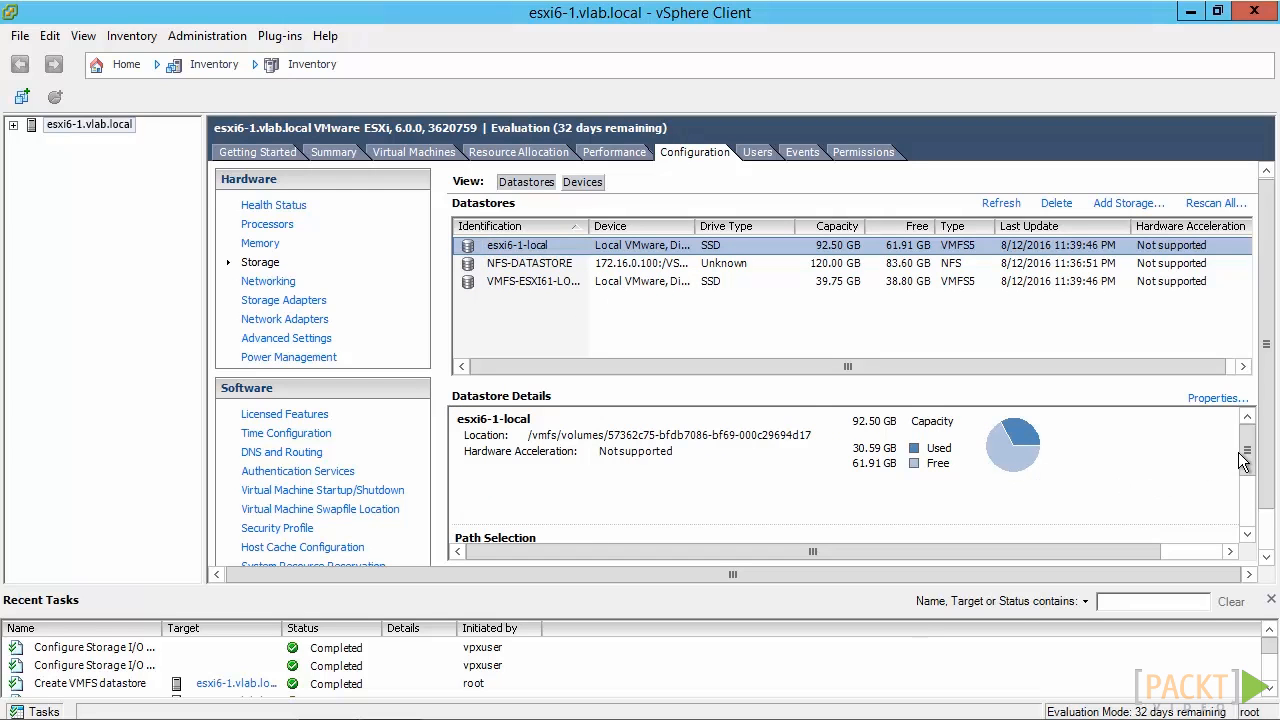
drag(1243, 460, 1270, 424)
- Check esxi6-1-local's properties and the extent devices available for increasing its capacity, leaving the datastore as it is
click(1218, 398)
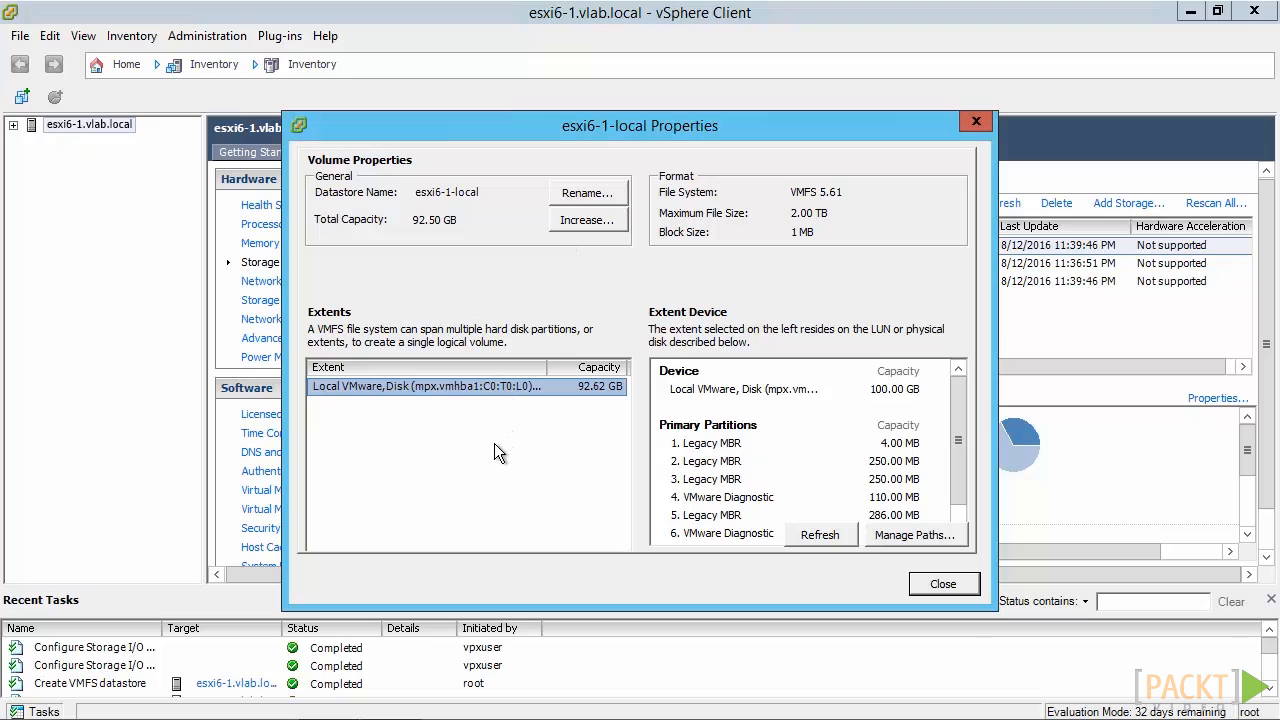
click(583, 219)
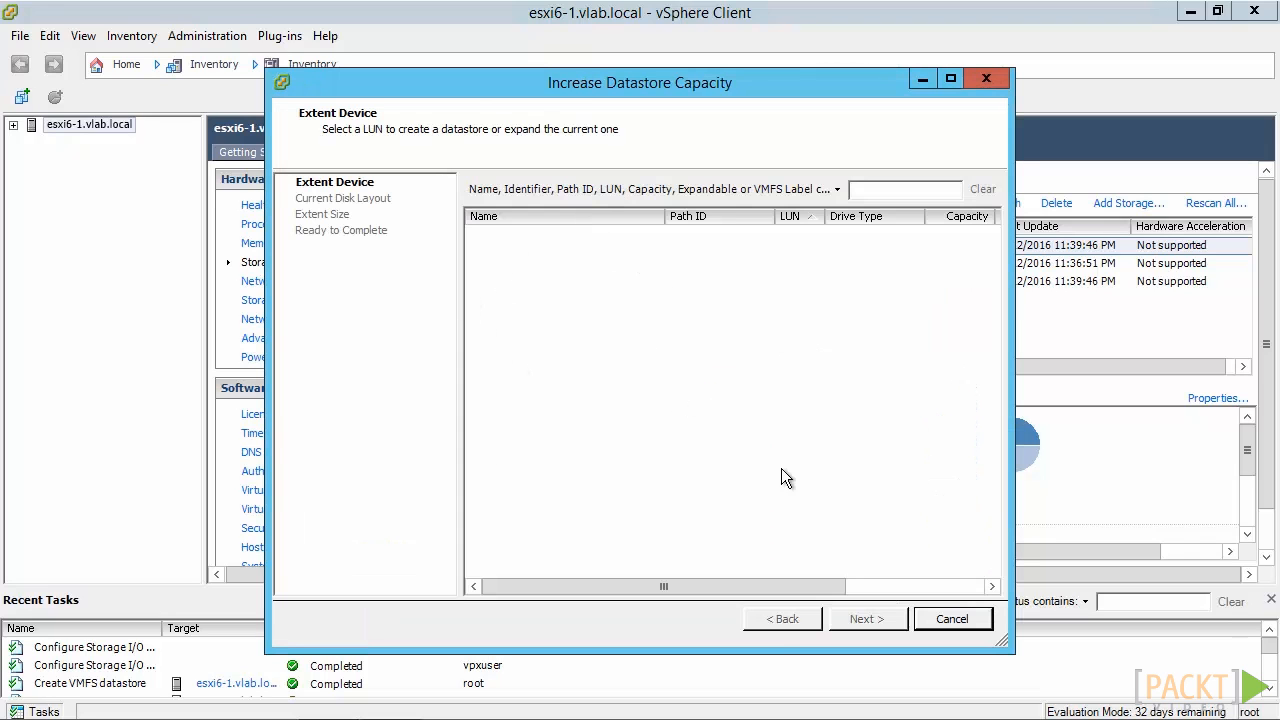
click(948, 620)
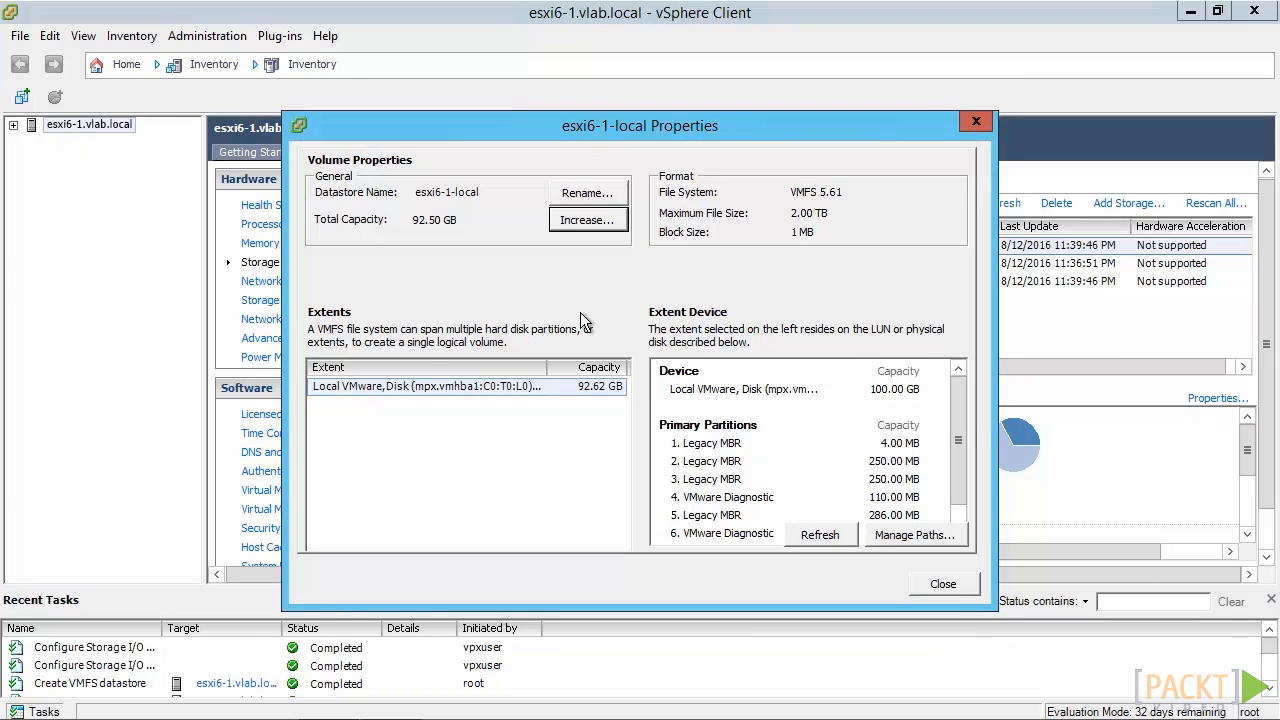
click(577, 230)
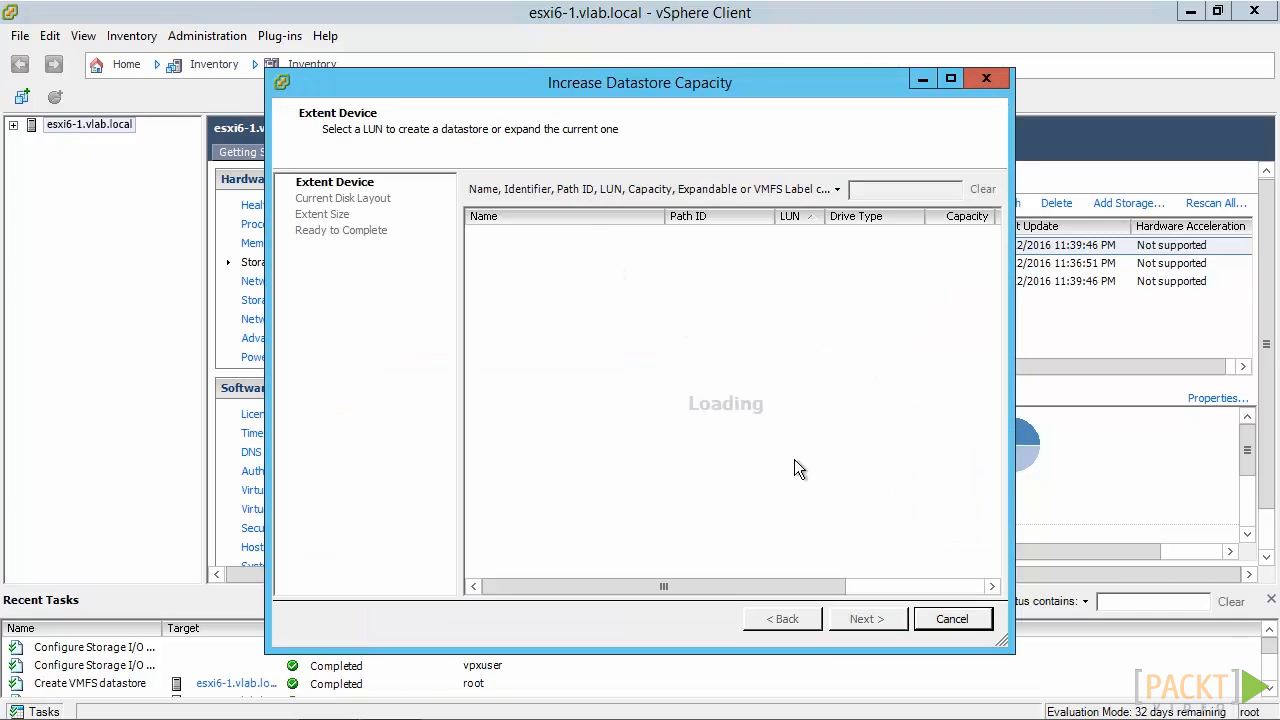
click(894, 583)
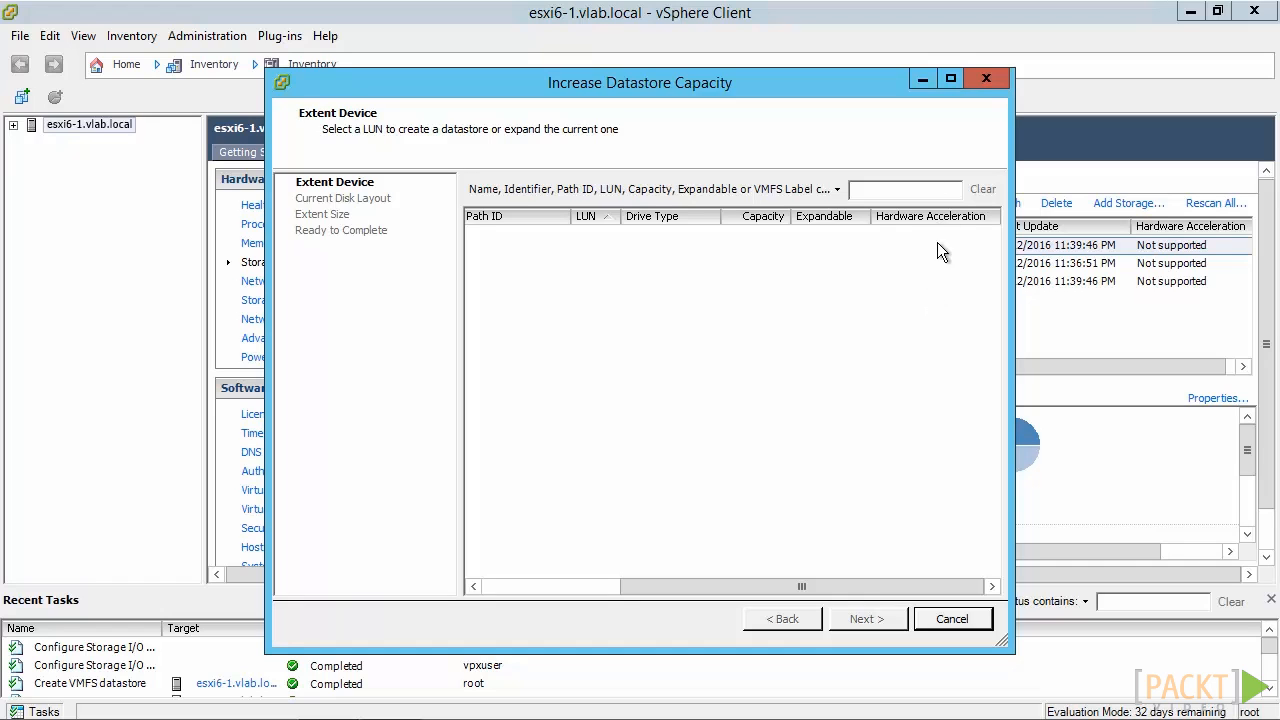
click(951, 619)
click(943, 585)
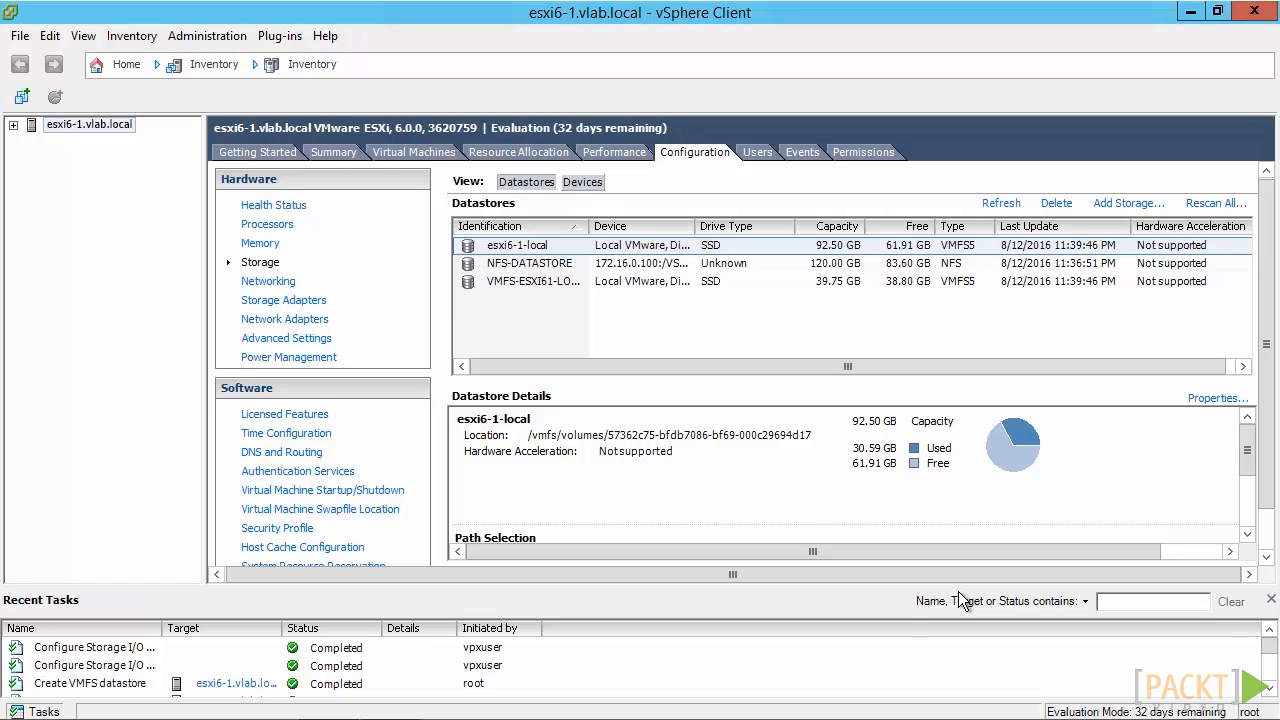
click(544, 284)
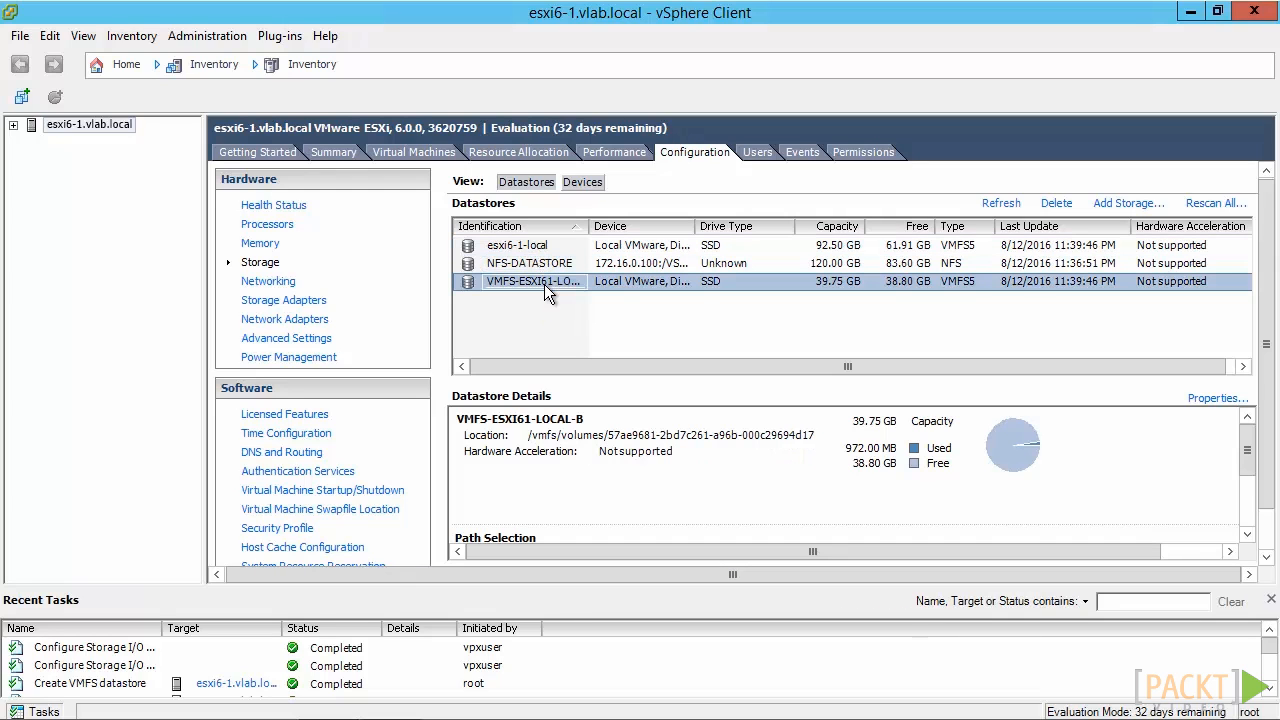
click(544, 284)
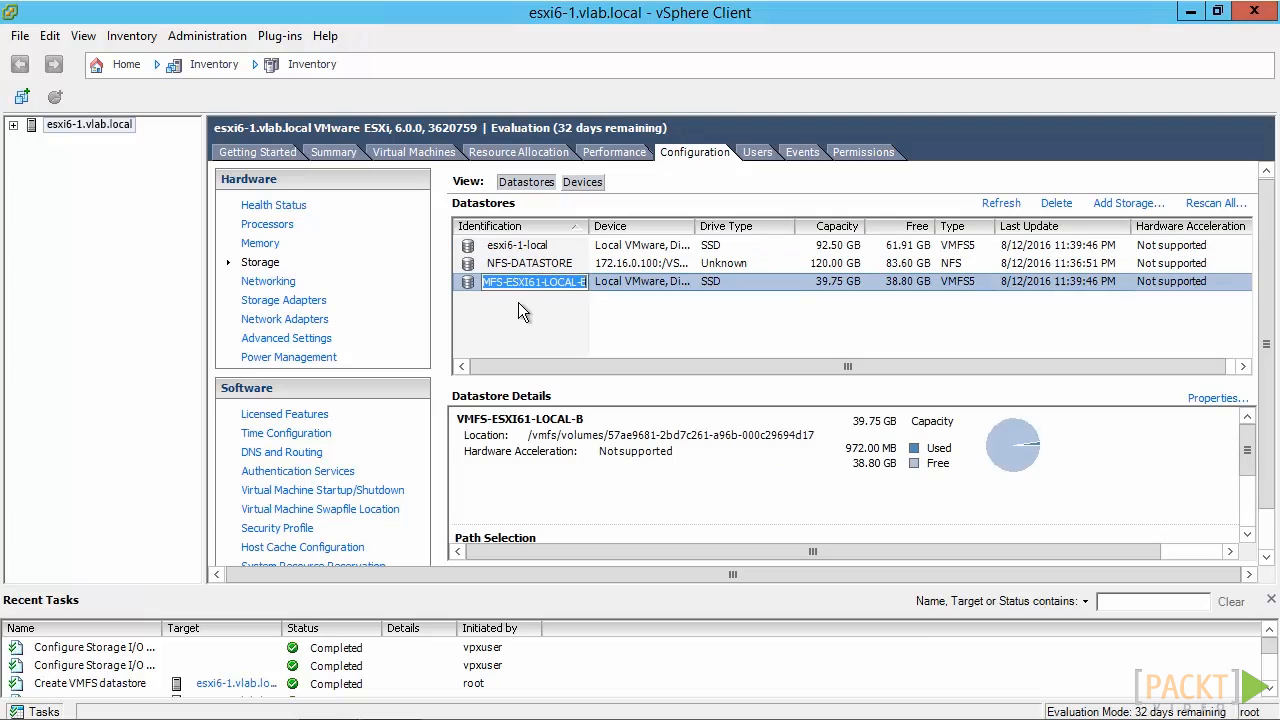
click(518, 302)
right_click(503, 276)
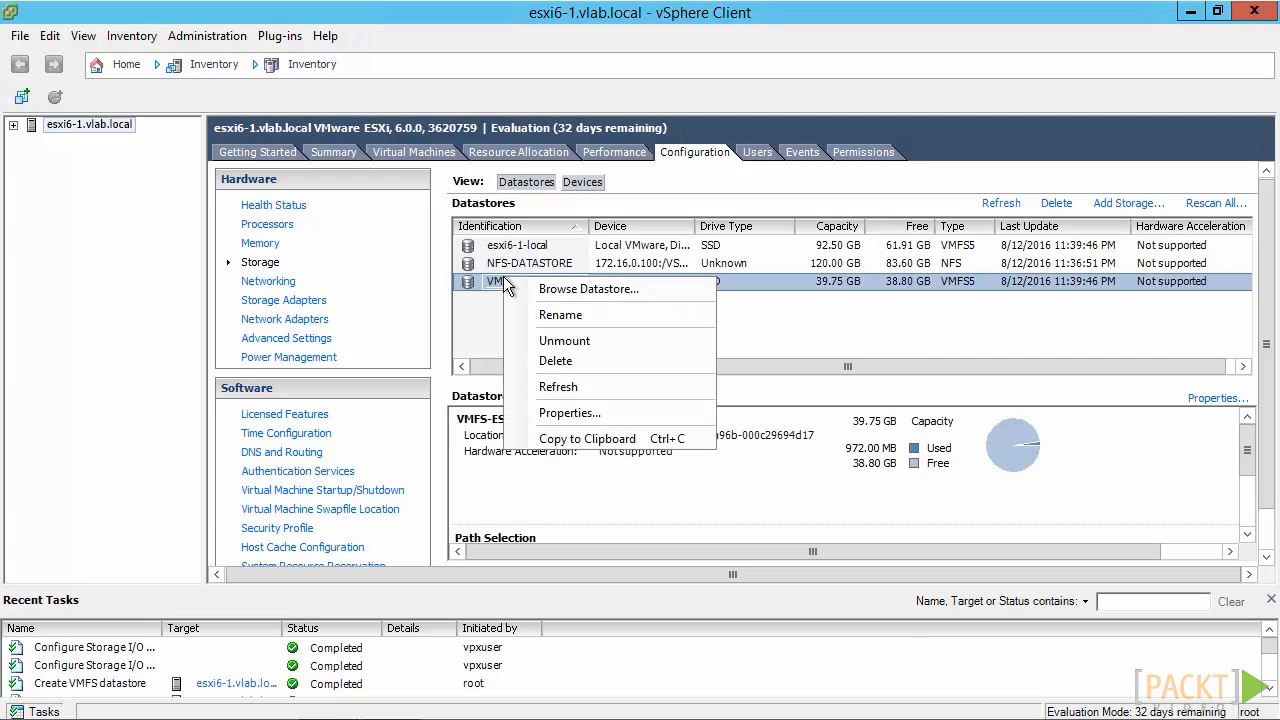
click(591, 360)
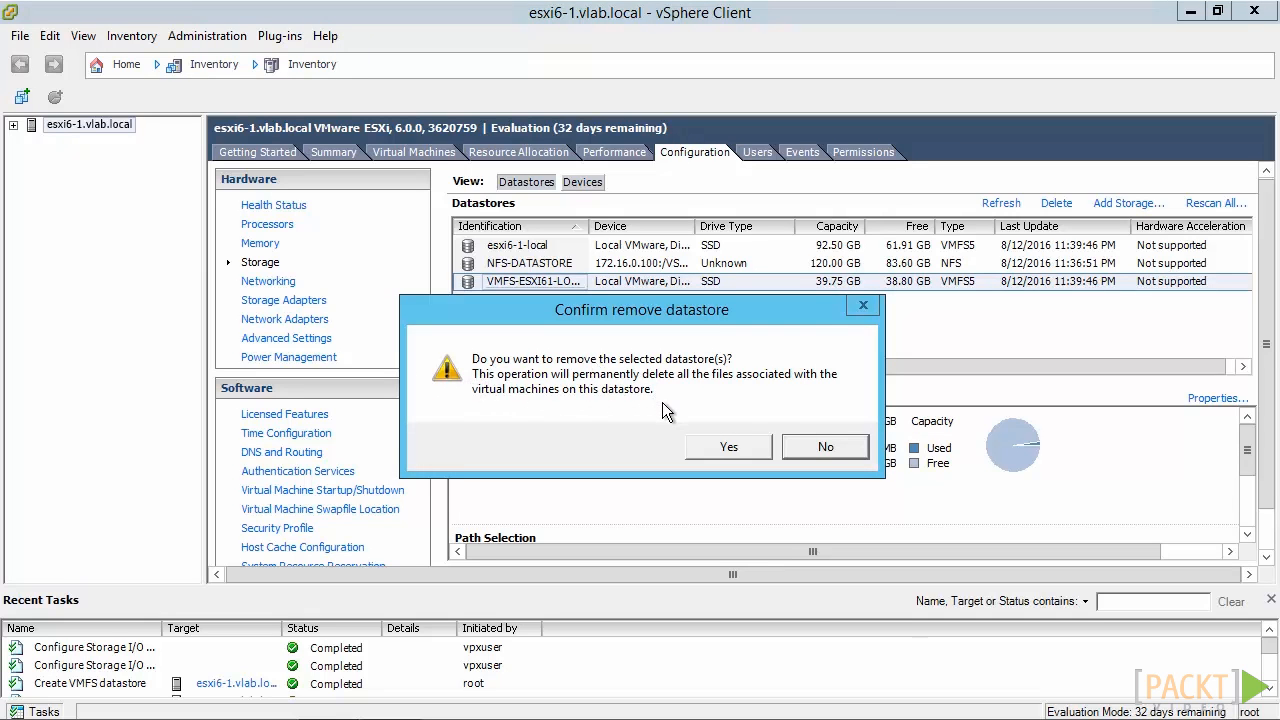
click(838, 447)
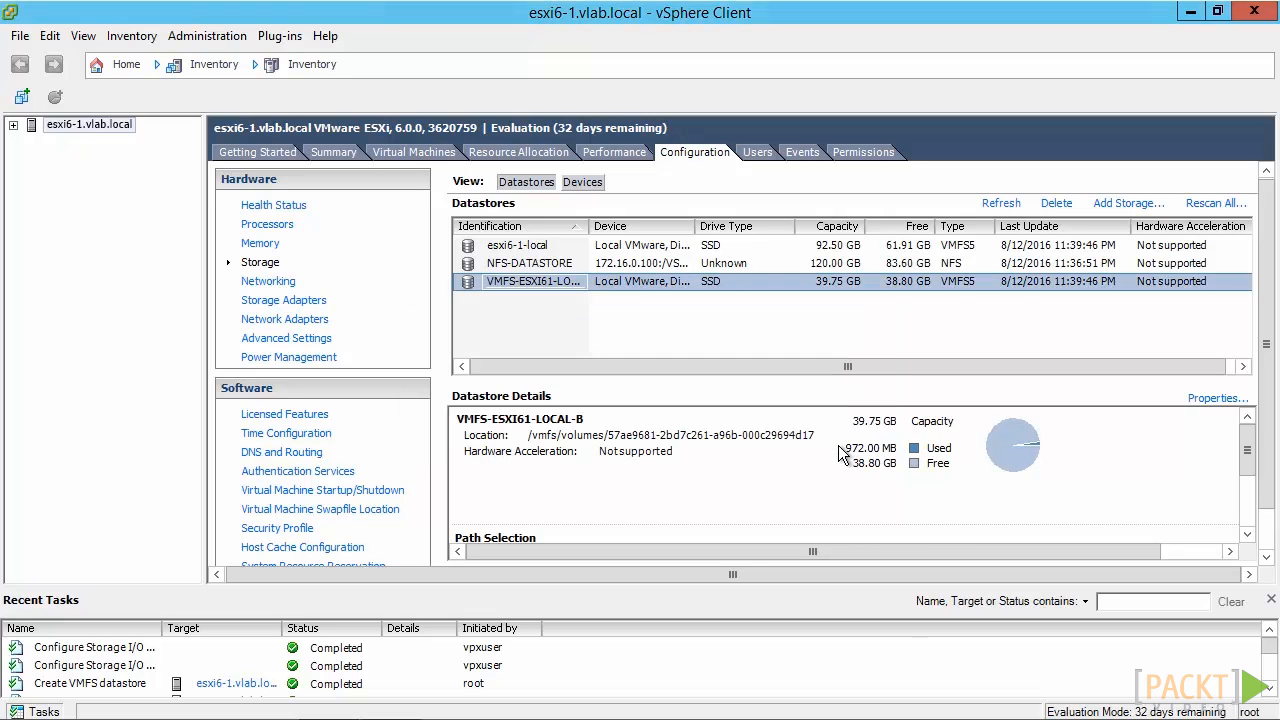
- Examine the volume properties and extents of the VMFS-ESXI61-LOCAL-B datastore
right_click(545, 287)
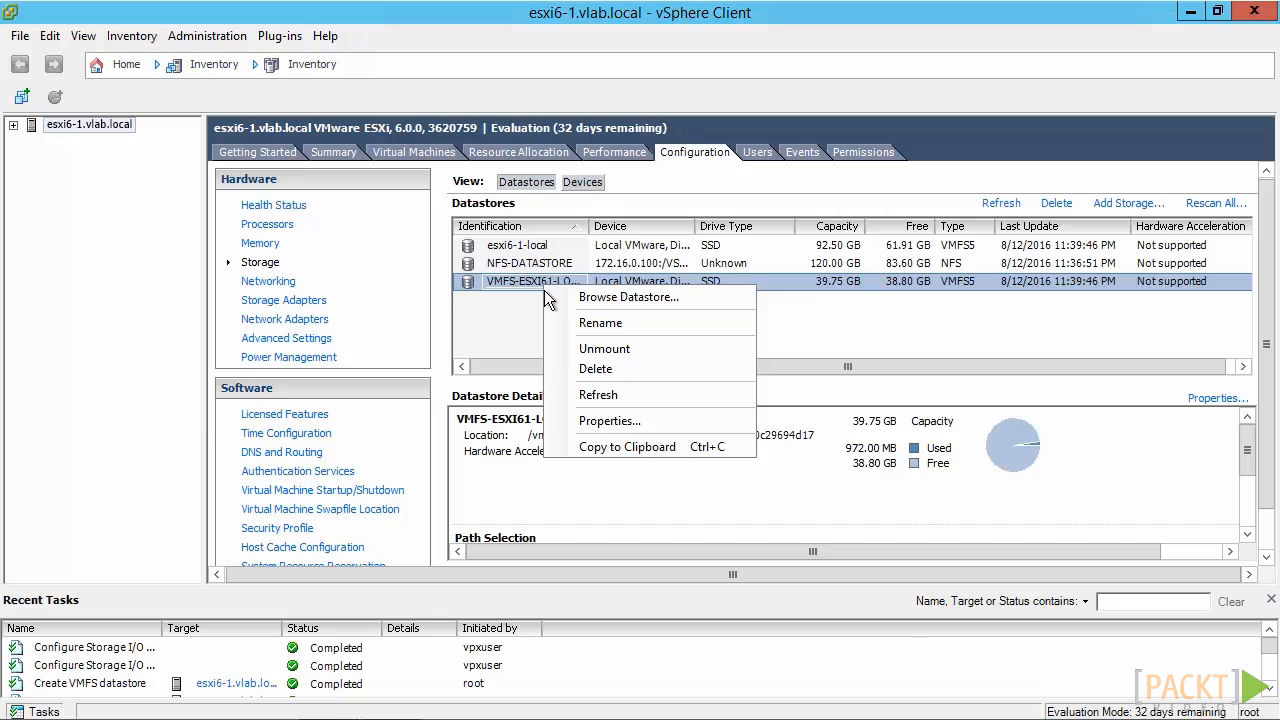
click(605, 422)
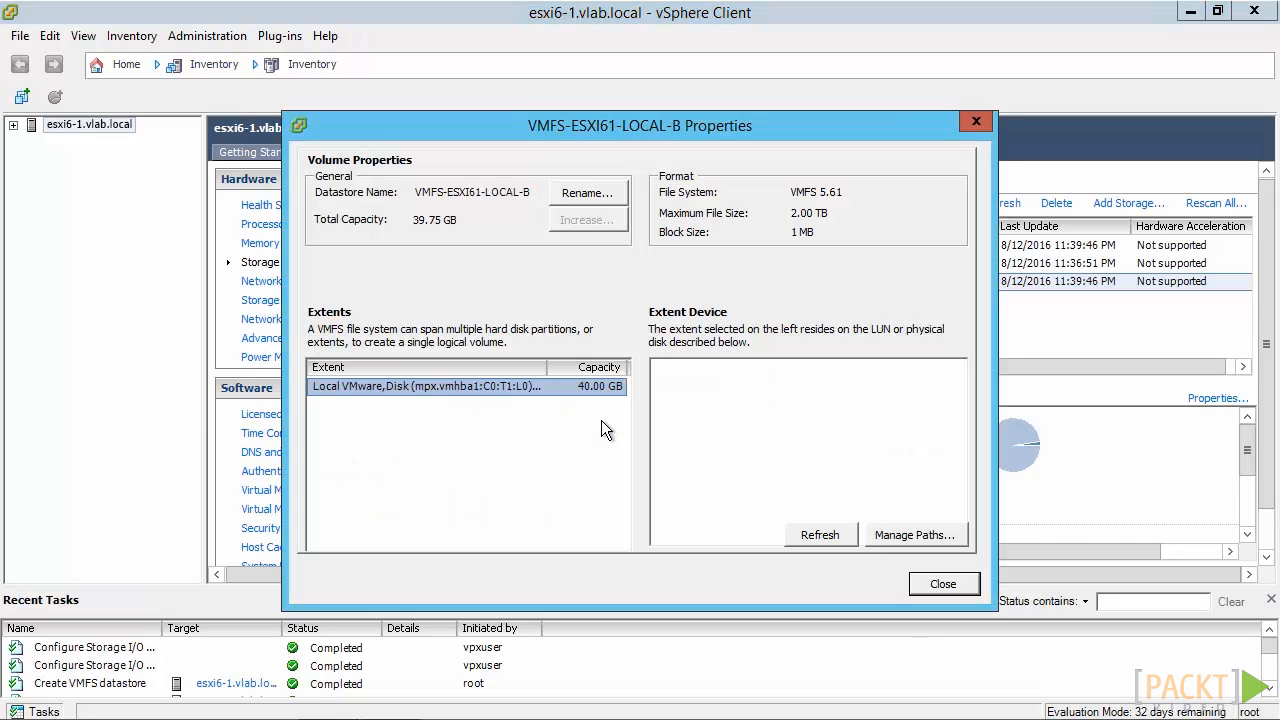
click(943, 585)
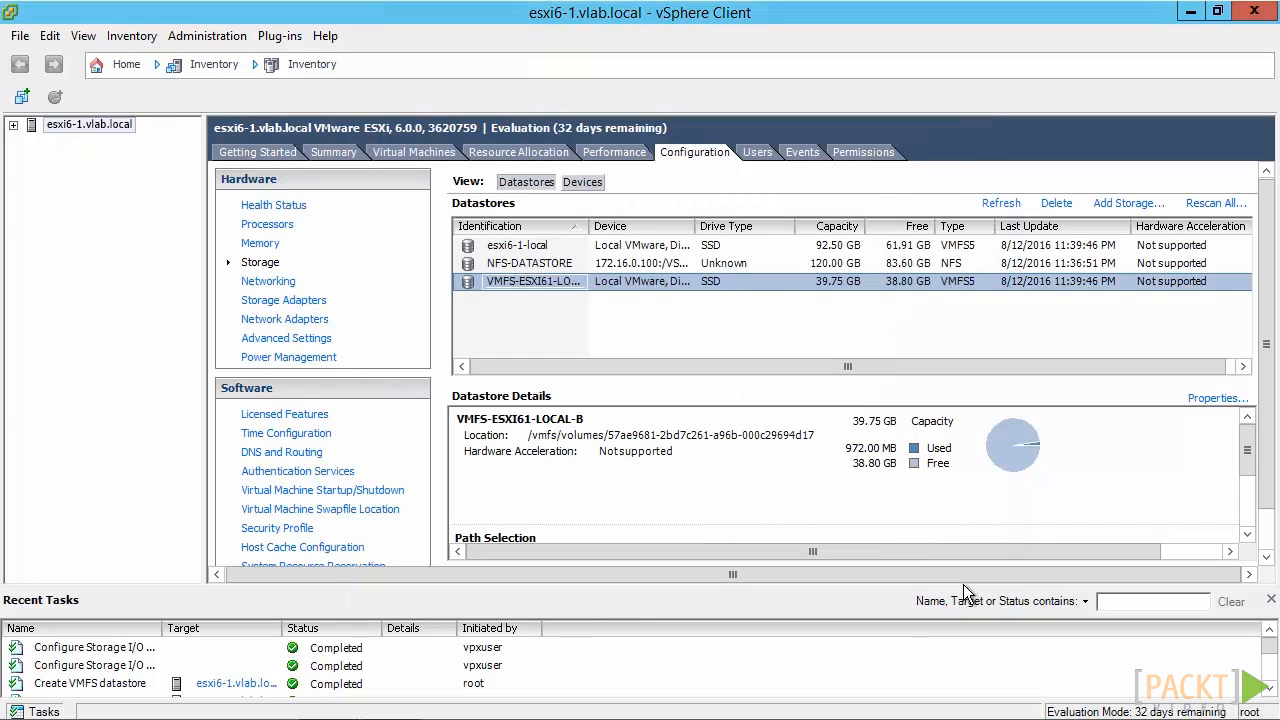